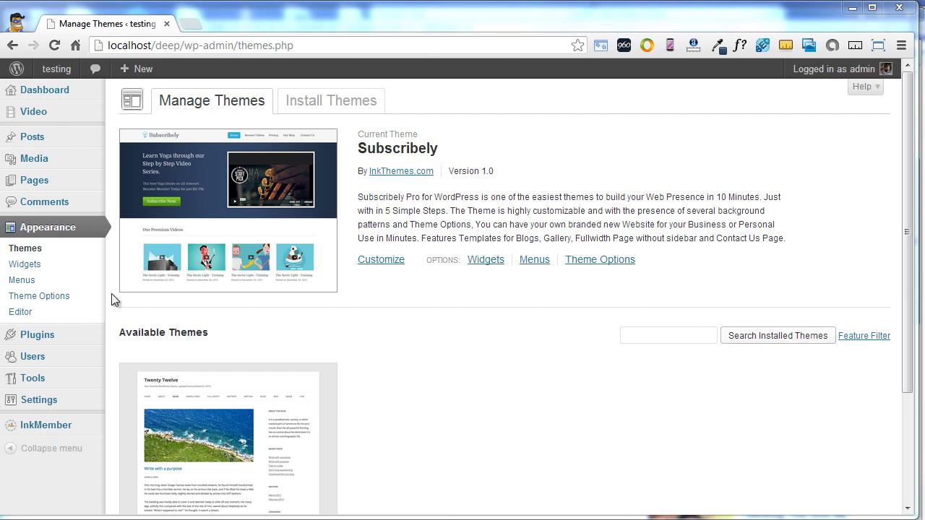
# Open the Subscribely Pro theme options and look through the General Settings section
pyautogui.click(48, 297)
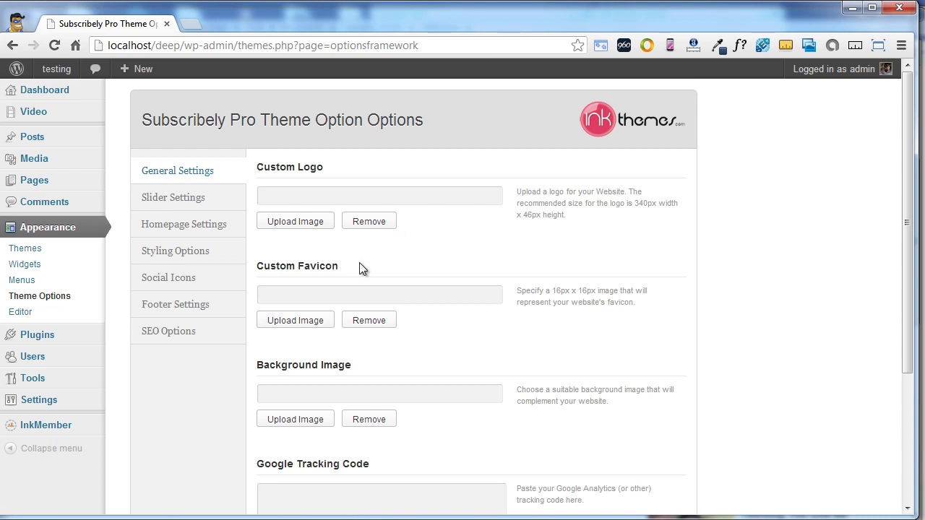
pyautogui.scroll(-1, 364, 367)
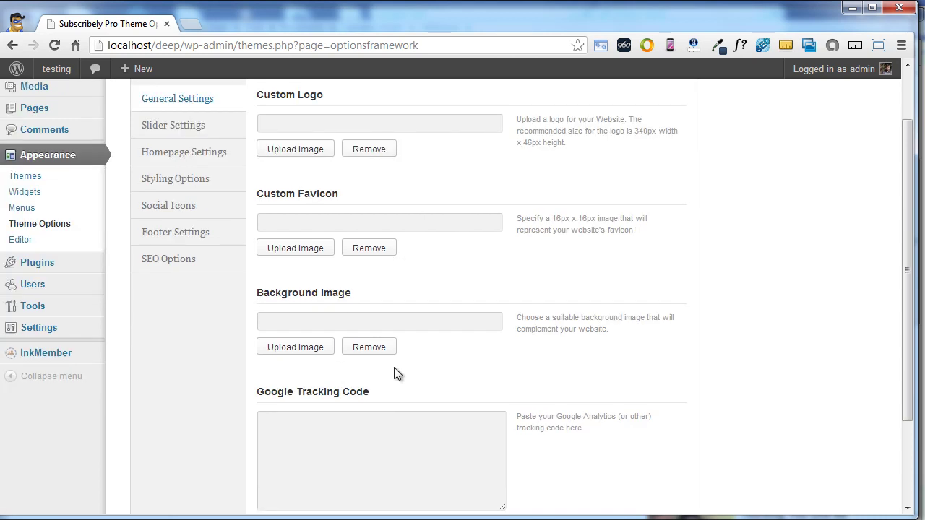
pyautogui.scroll(-1, 426, 313)
pyautogui.scroll(2, 425, 314)
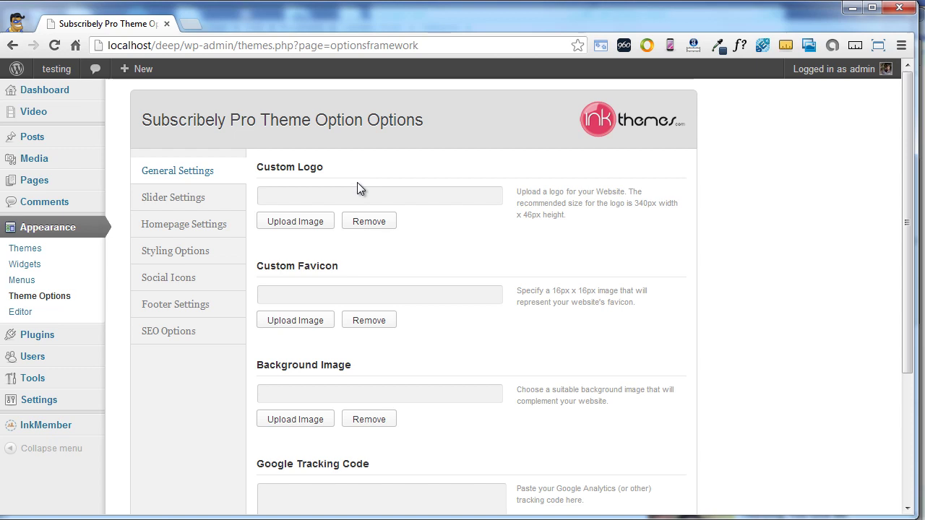
pyautogui.scroll(-1, 361, 195)
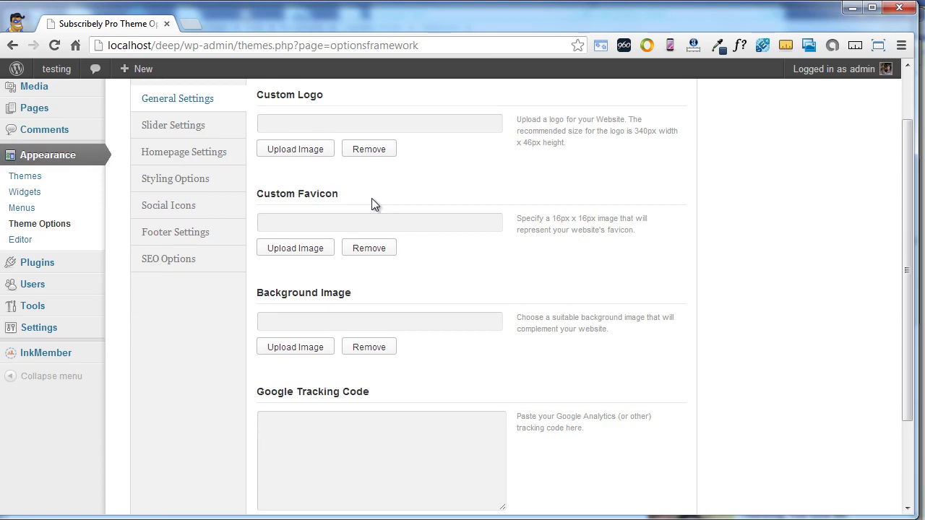
pyautogui.scroll(-1, 397, 288)
pyautogui.scroll(-1, 396, 292)
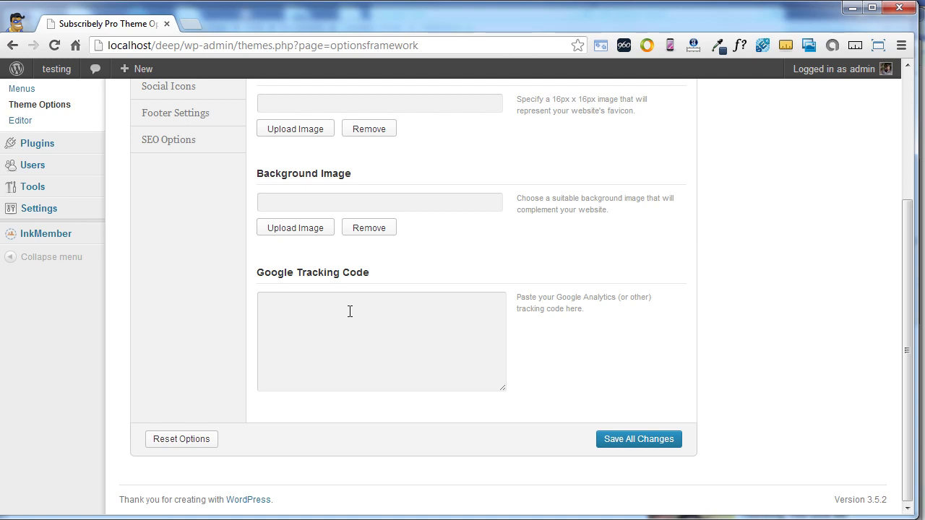
pyautogui.scroll(3, 309, 275)
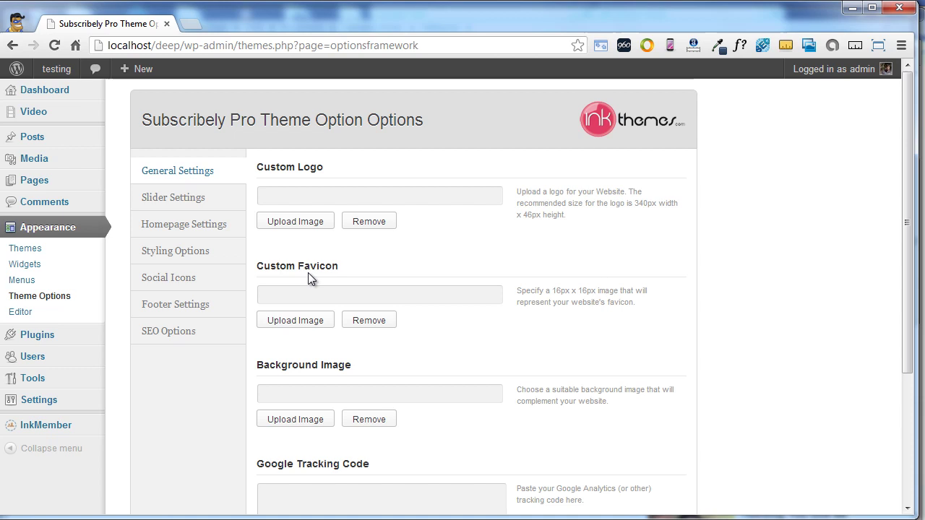
# Enter the first slider heading 'This is a Subscribely Video' and the install-guide description
pyautogui.click(201, 202)
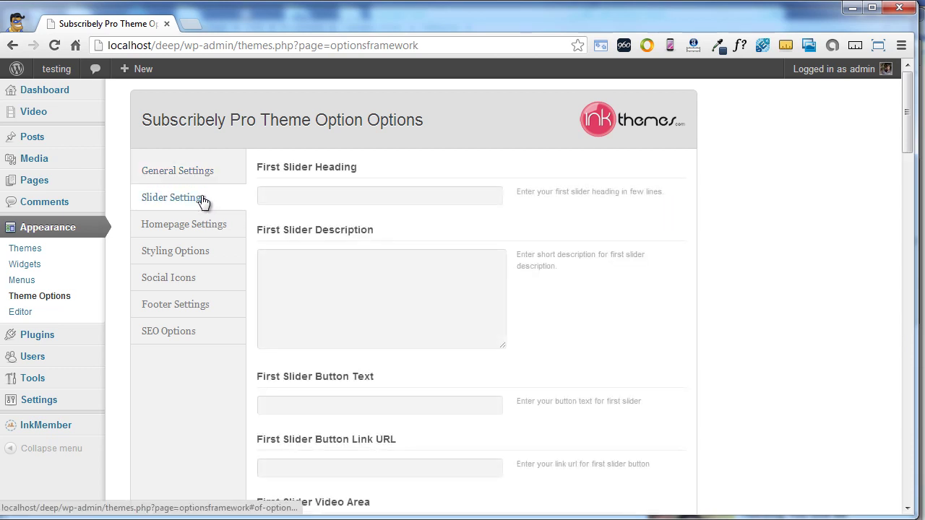
pyautogui.click(334, 202)
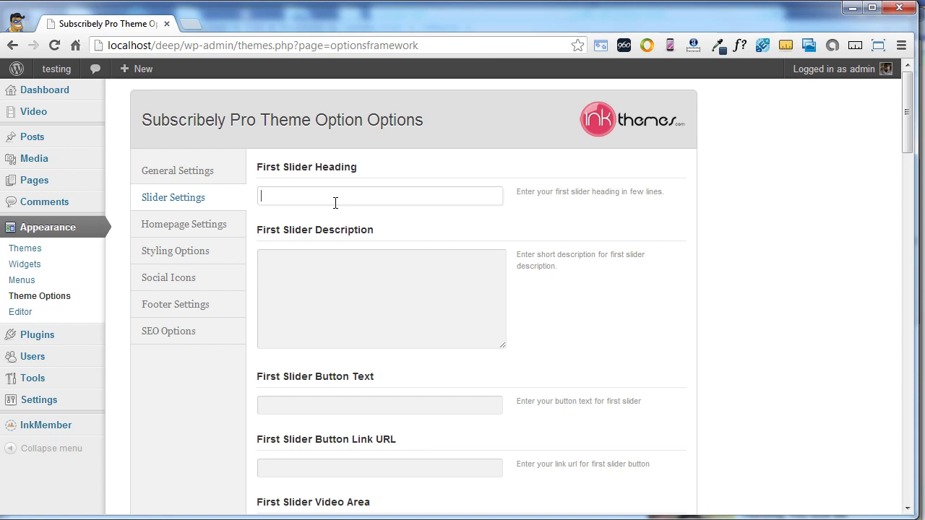
pyautogui.write('This is a Subs')
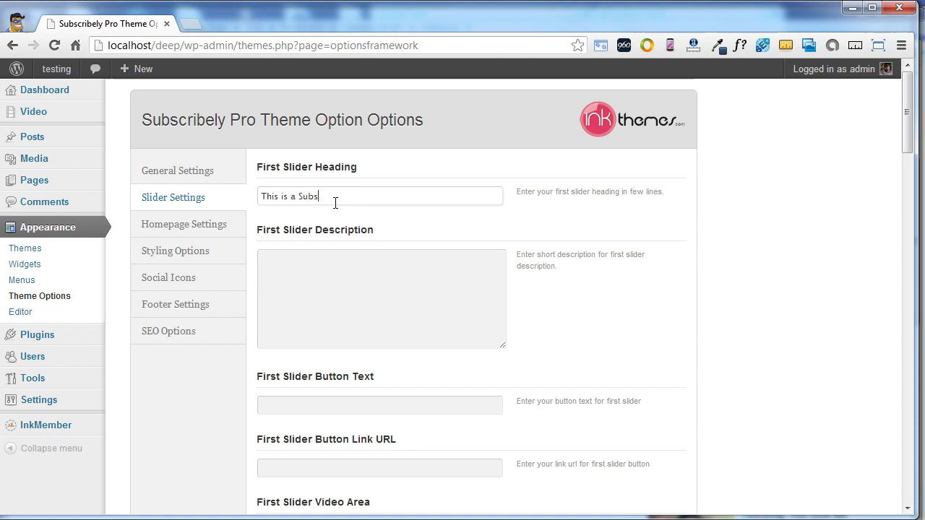
pyautogui.write('cribely Video')
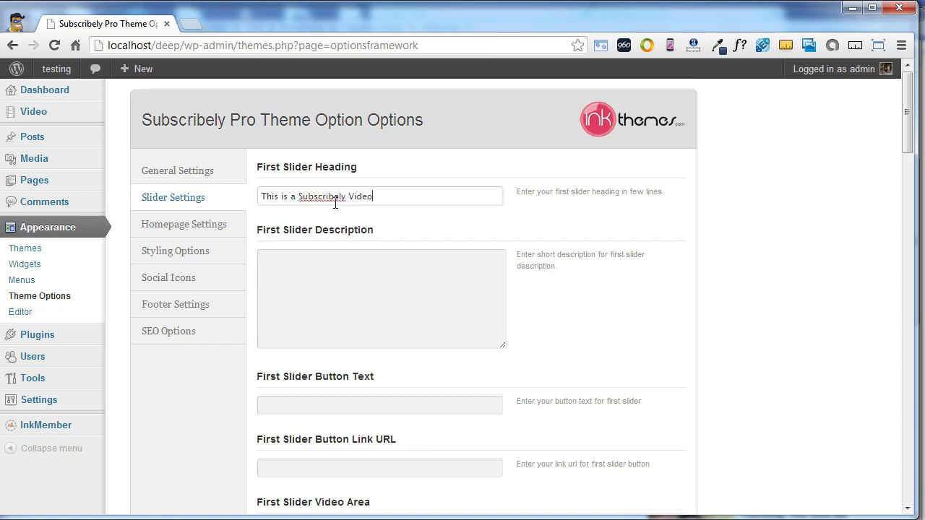
pyautogui.press('Tab')
pyautogui.write('This')
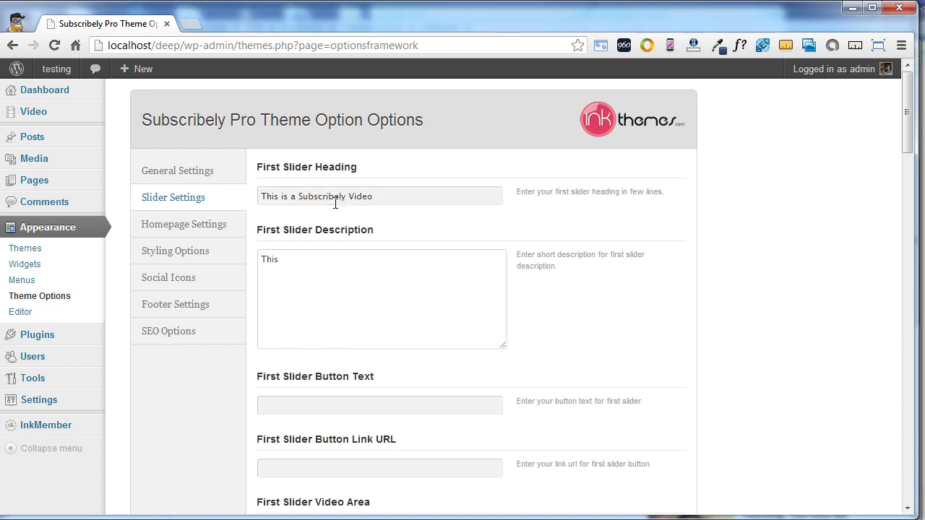
pyautogui.write(' video will guide you how to install suscribely.')
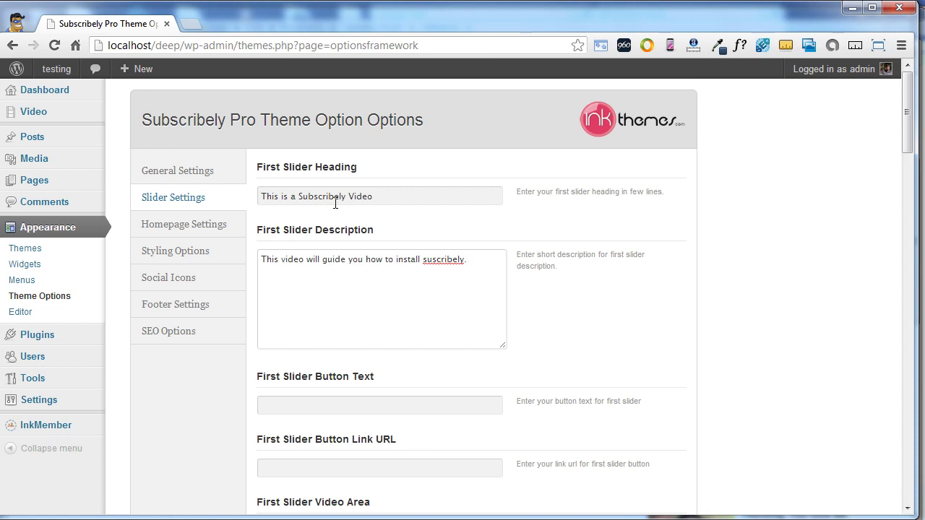
# Set the first slider button text to 'Click Here'
pyautogui.scroll(-2, 334, 206)
pyautogui.click(334, 264)
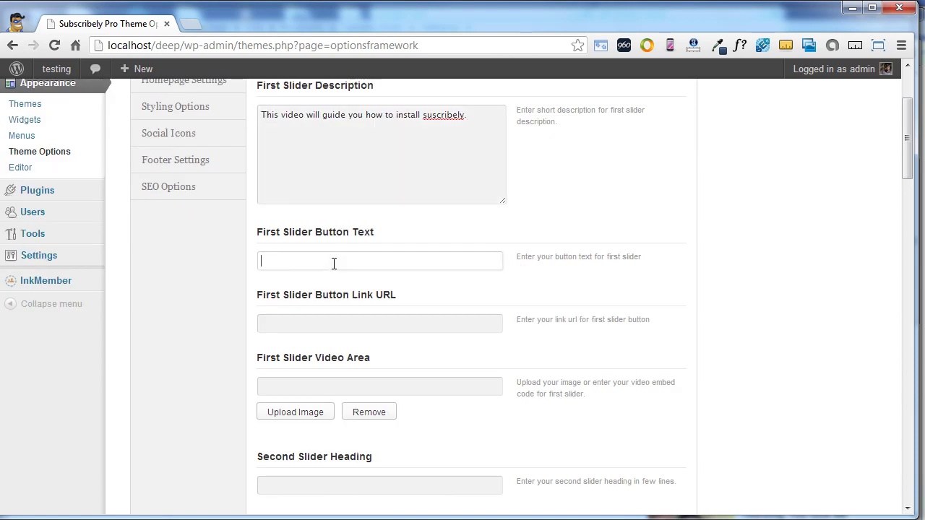
pyautogui.write('C')
pyautogui.press('BackSpace')
pyautogui.write('Cl')
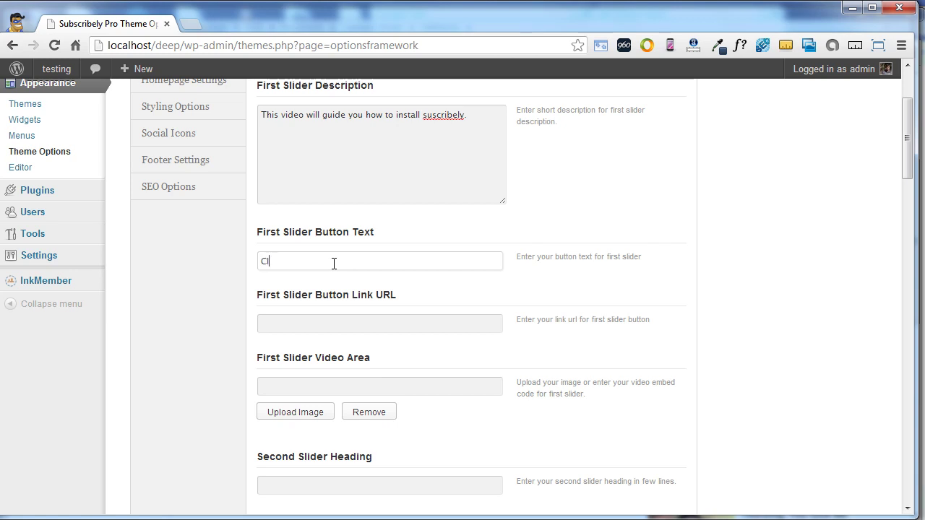
pyautogui.write('ickk')
pyautogui.press('BackSpace')
pyautogui.write('Here')
pyautogui.click(322, 324)
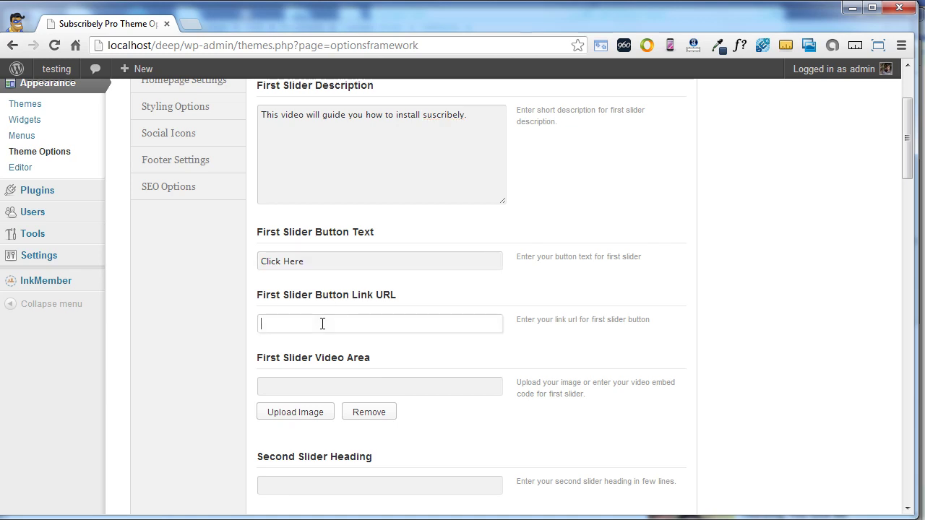
pyautogui.write('http://')
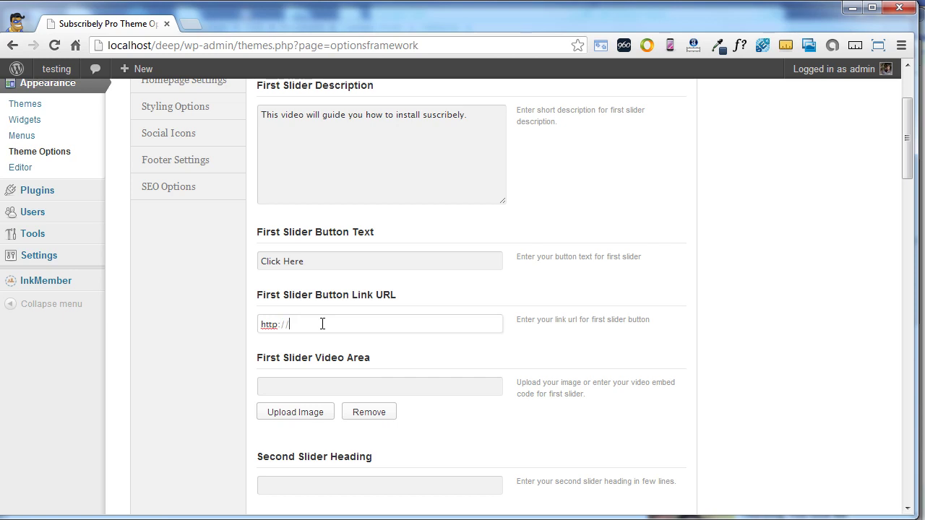
pyautogui.write('www.')
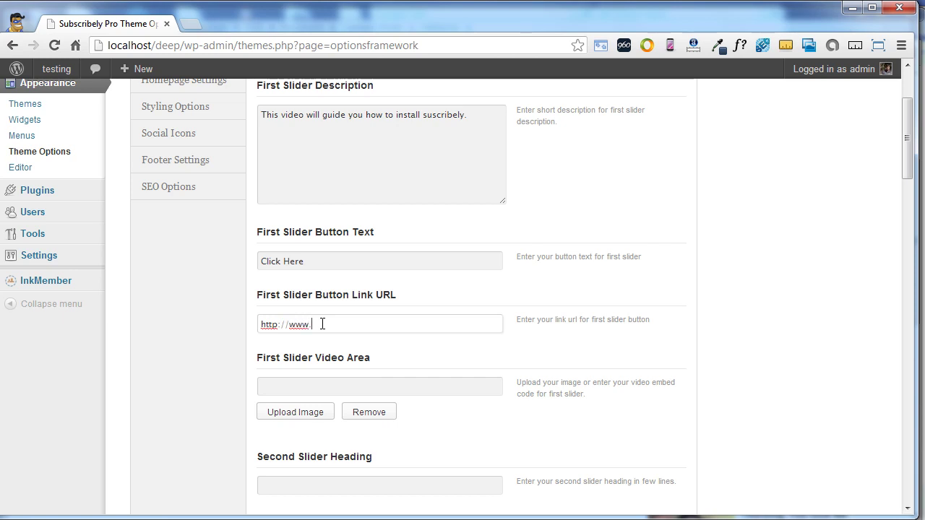
pyautogui.write('inkthemes.com')
pyautogui.press('Tab')
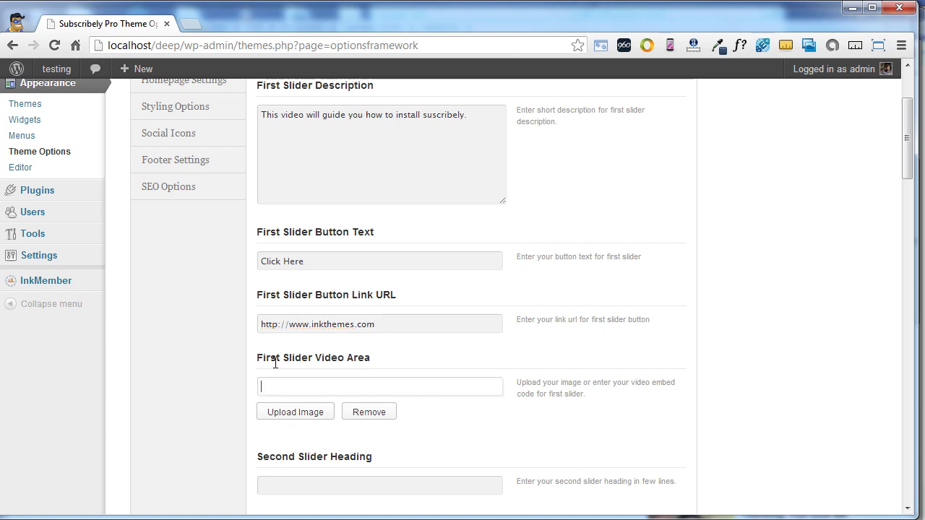
pyautogui.scroll(-1, 274, 362)
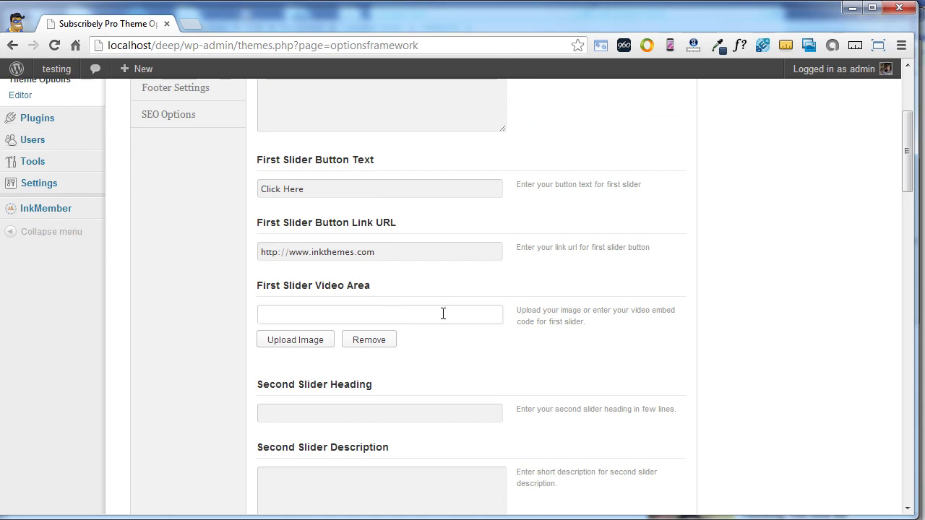
pyautogui.hotkey('ctrl', 'v')
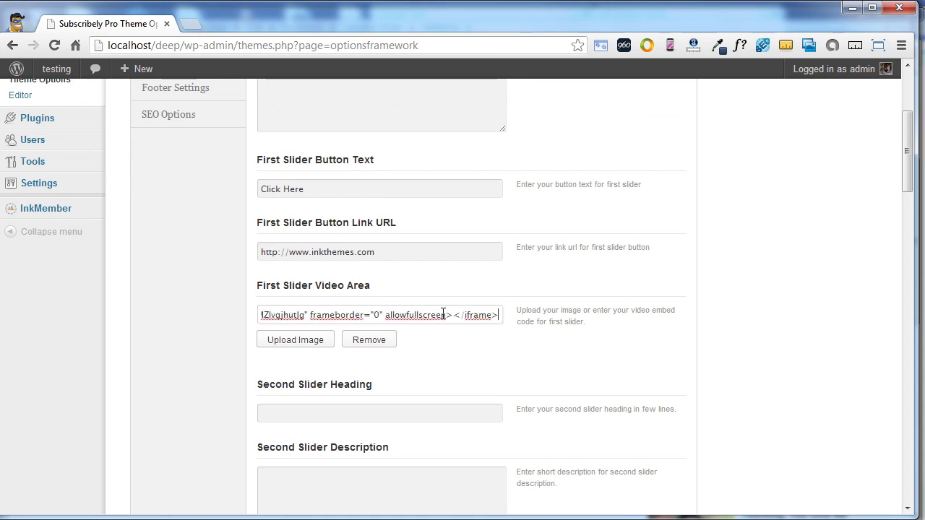
# Save the first slider settings with Save All Changes, leaving sliders two to five empty
pyautogui.scroll(-2, 448, 307)
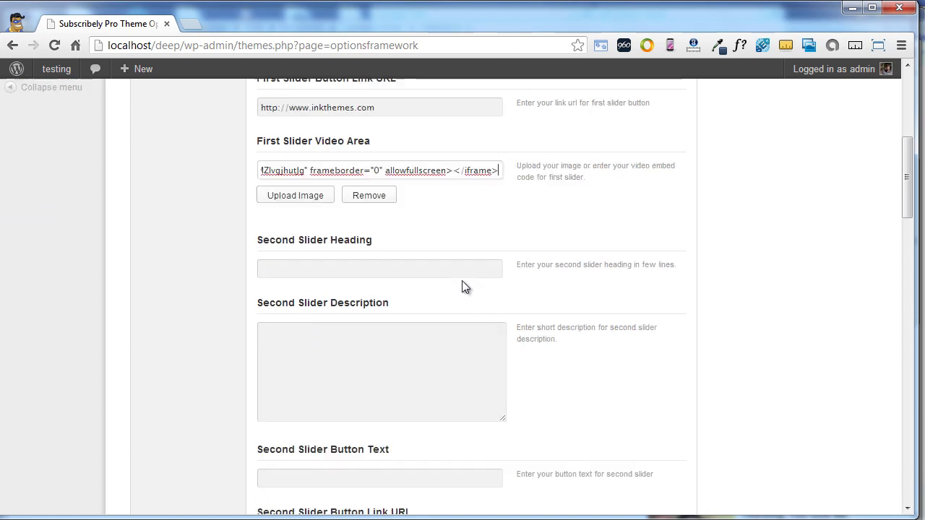
pyautogui.scroll(-3, 462, 281)
pyautogui.scroll(4, 462, 282)
pyautogui.scroll(-3, 463, 282)
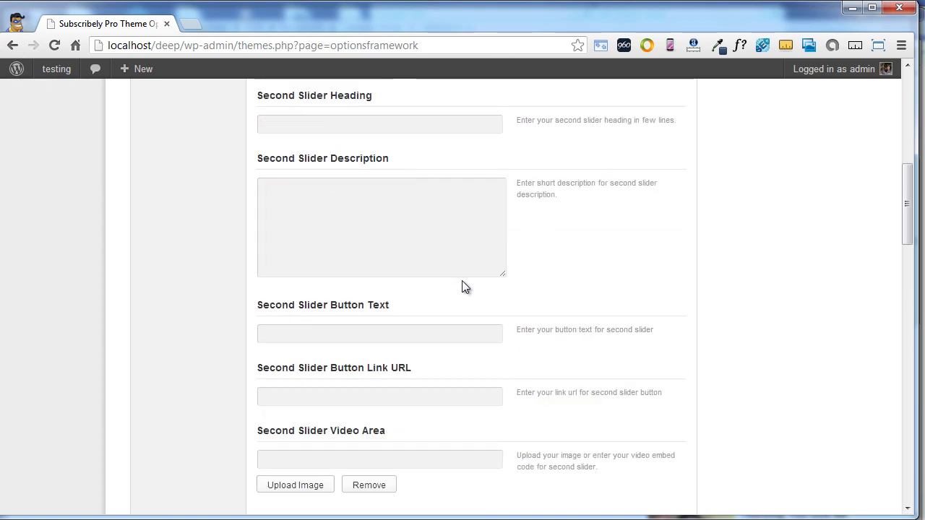
pyautogui.scroll(2, 462, 281)
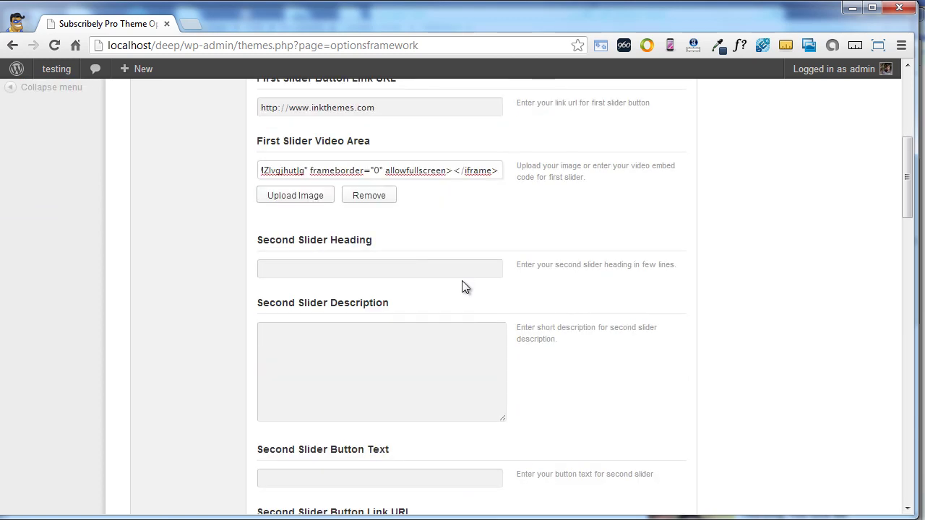
pyautogui.scroll(-1, 465, 287)
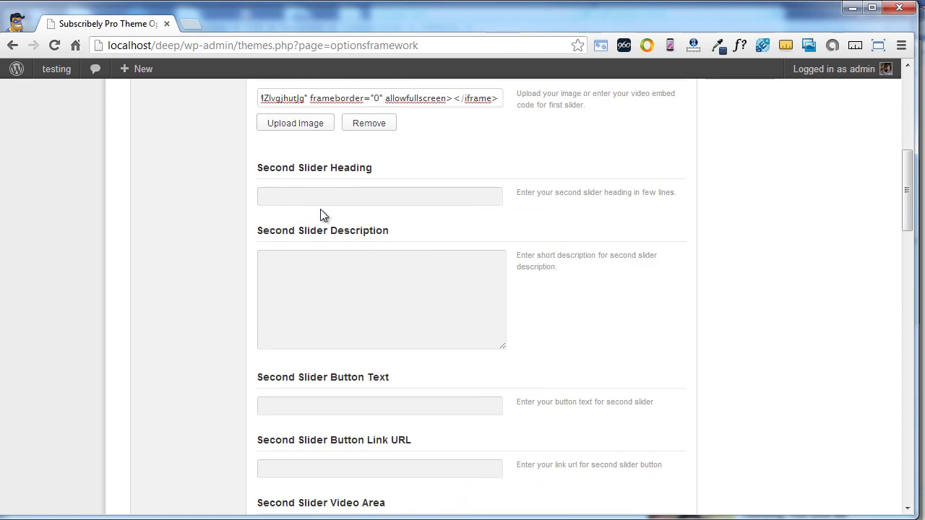
pyautogui.scroll(-4, 380, 208)
pyautogui.scroll(-8, 386, 266)
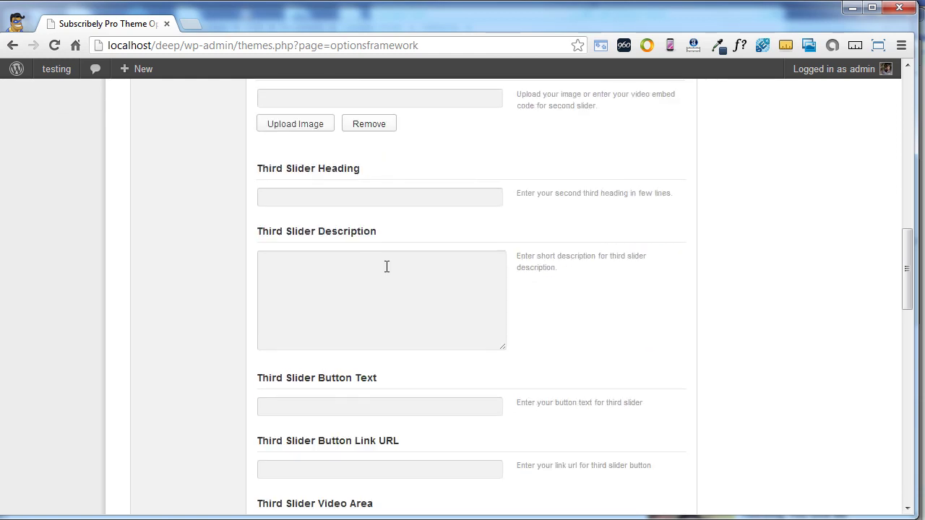
pyautogui.scroll(-7, 386, 269)
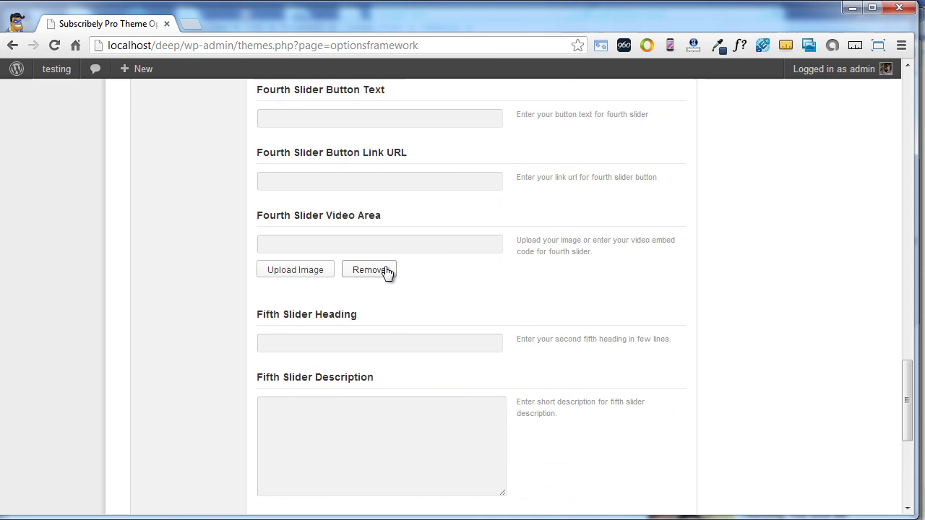
pyautogui.scroll(-2, 392, 299)
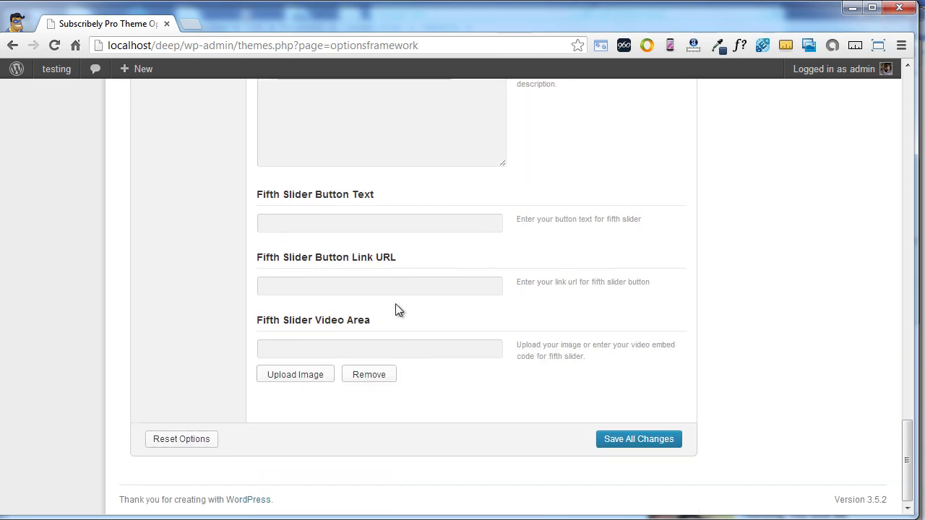
pyautogui.click(634, 440)
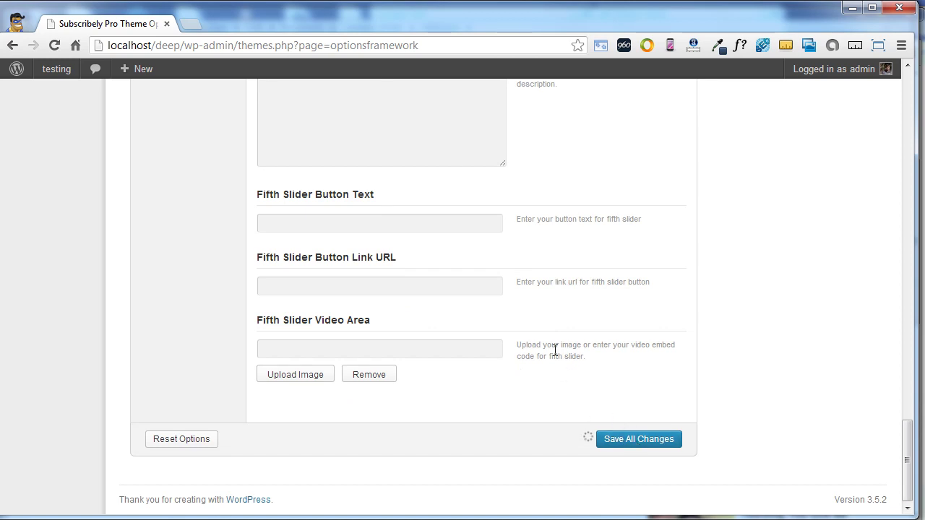
# Check the video slider on the live front page in a new tab, then return to theme options
pyautogui.scroll(3, 332, 195)
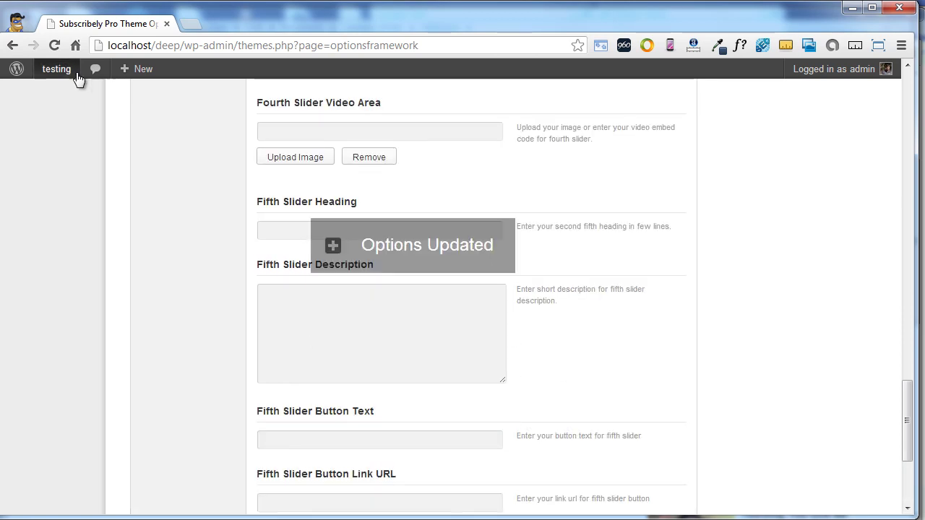
pyautogui.moveTo(62, 78)
pyautogui.middleClick(68, 95)
pyautogui.click(228, 24)
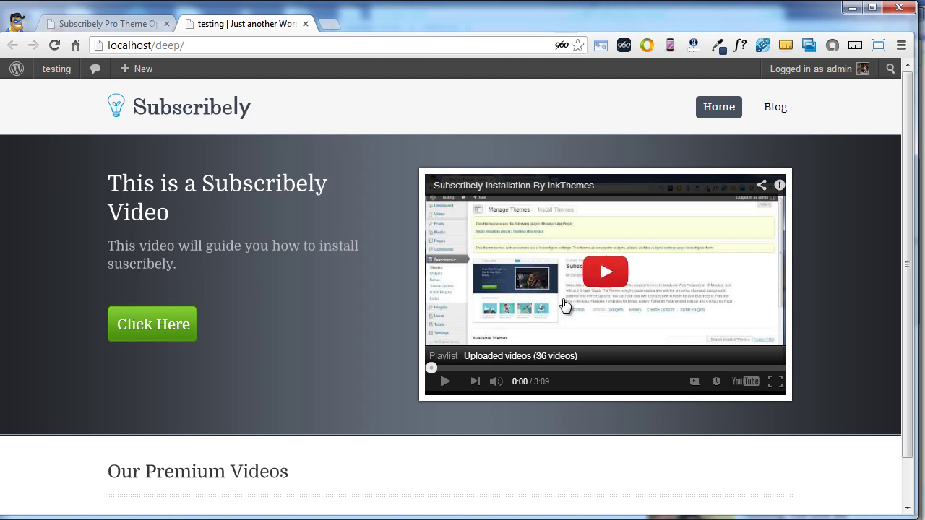
pyautogui.scroll(-1, 566, 305)
pyautogui.scroll(1, 566, 305)
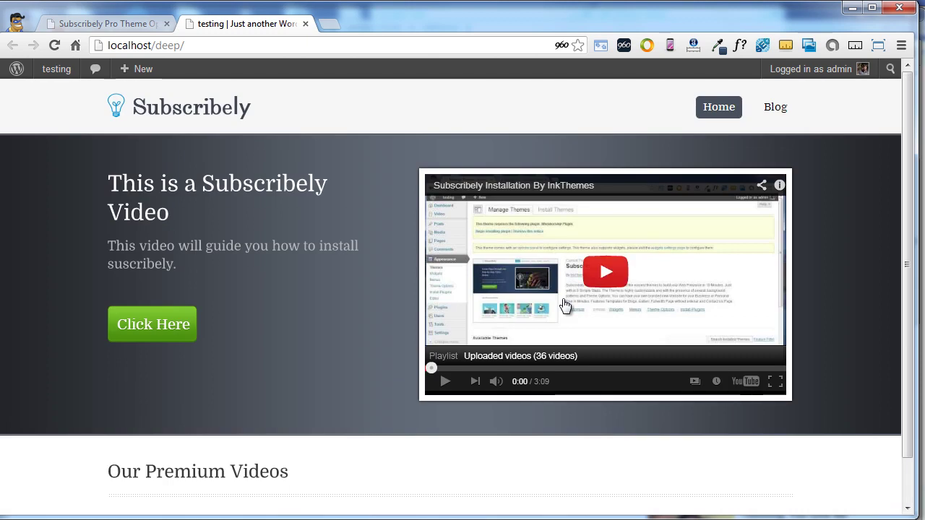
pyautogui.scroll(-1, 566, 305)
pyautogui.scroll(1, 566, 305)
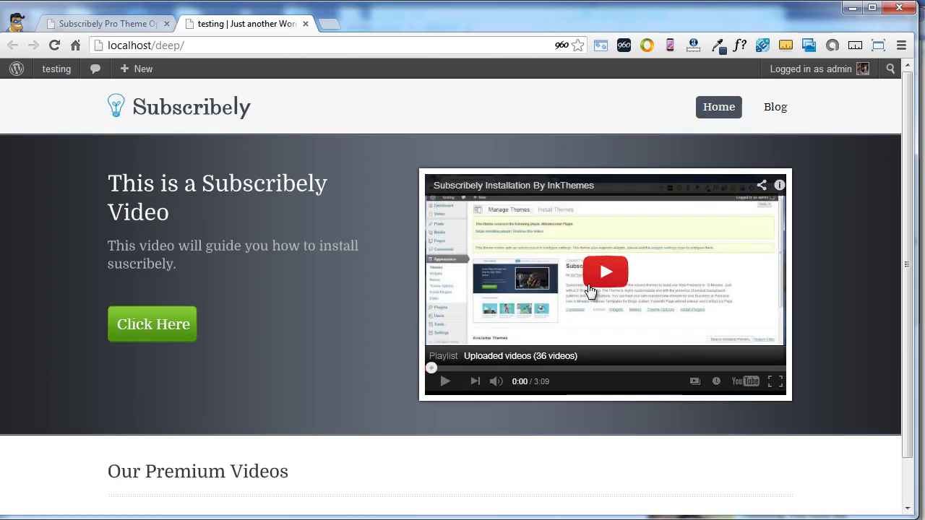
pyautogui.scroll(-1, 453, 293)
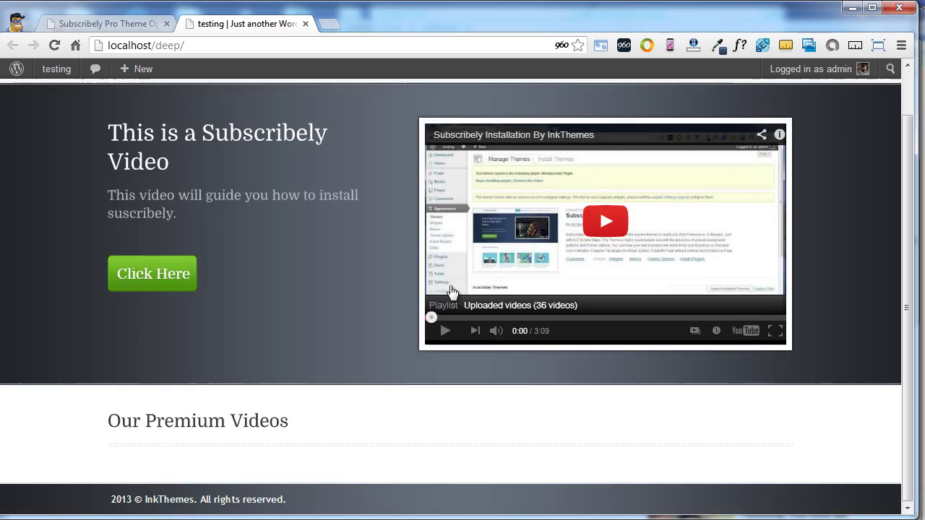
pyautogui.scroll(1, 324, 306)
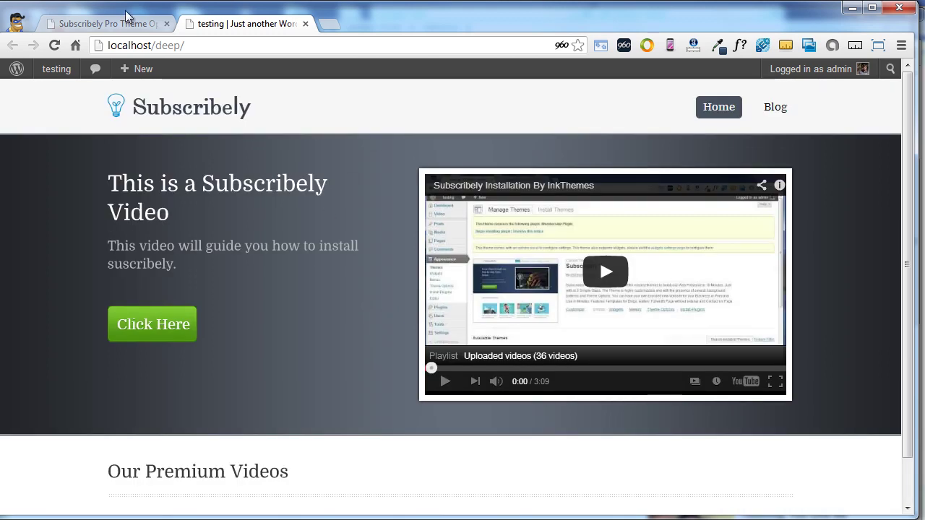
pyautogui.click(107, 25)
# Set the Theme Stylesheet in Styling Options to green and save all changes
pyautogui.scroll(15, 208, 176)
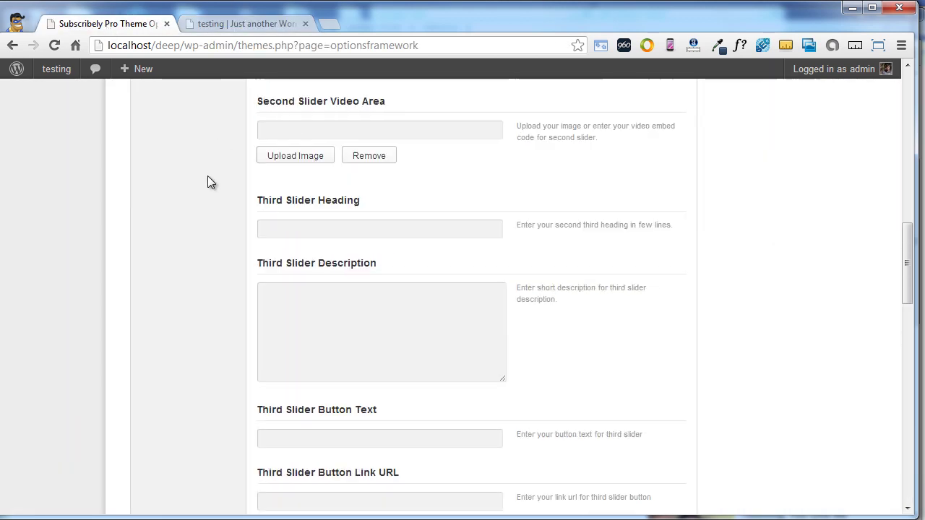
pyautogui.scroll(3, 207, 181)
pyautogui.scroll(-1, 207, 181)
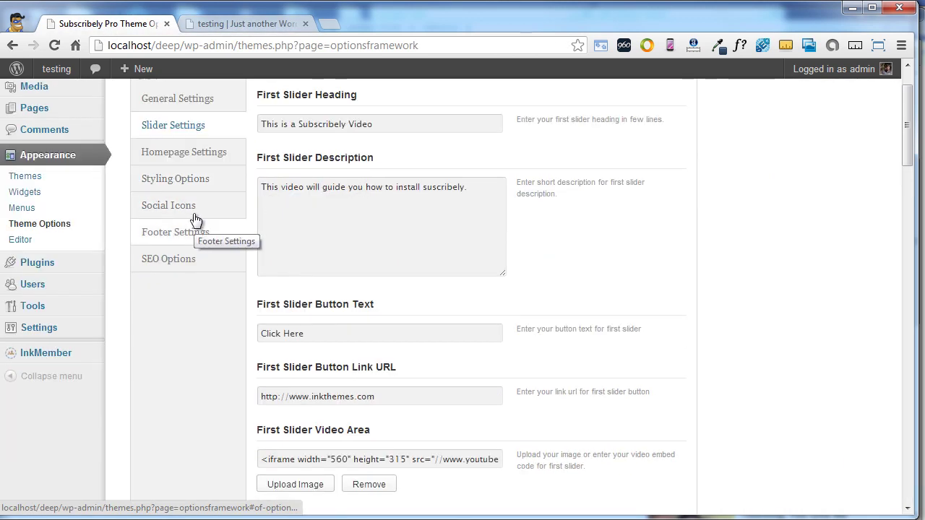
pyautogui.click(207, 180)
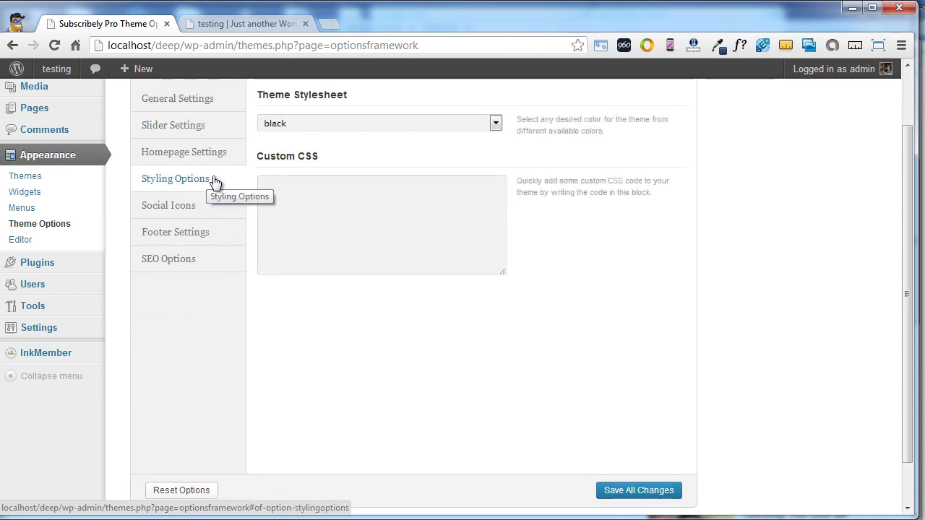
pyautogui.click(495, 127)
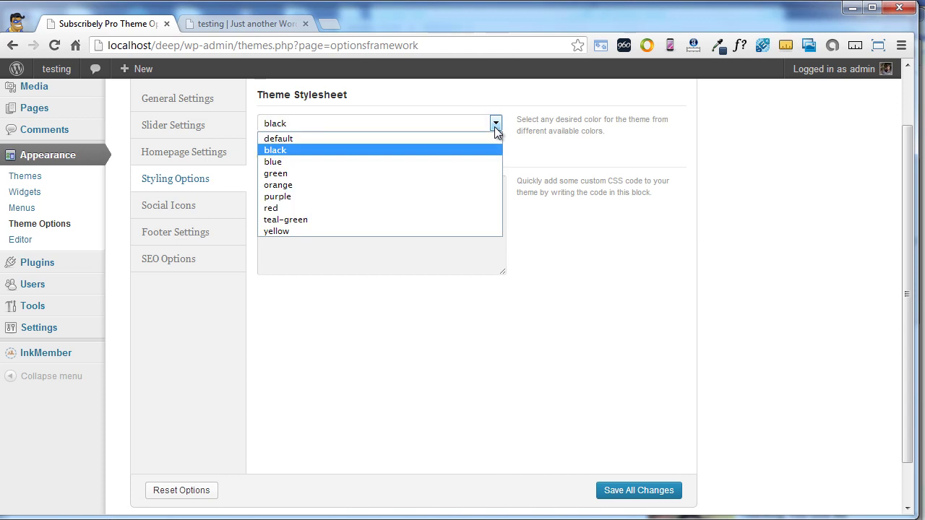
pyautogui.click(381, 177)
pyautogui.click(633, 497)
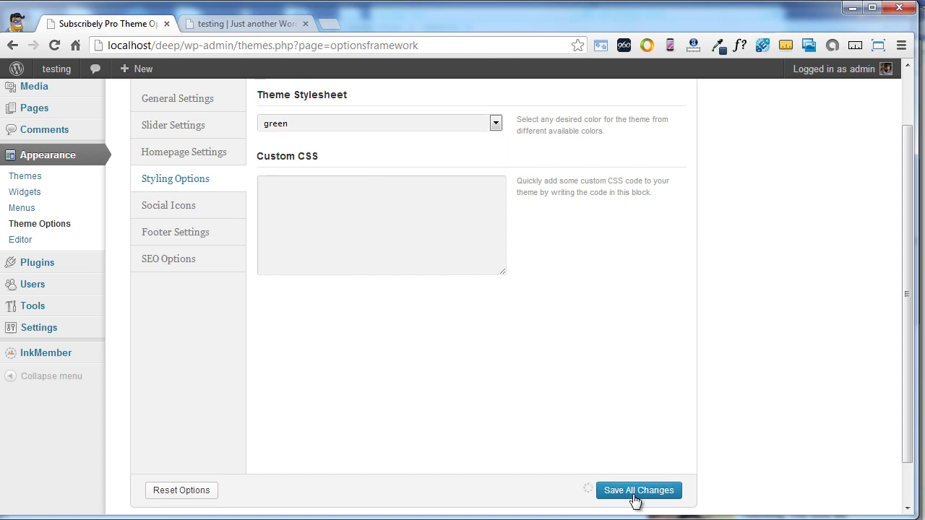
# Reload the live site to confirm the green styling, then return to theme options
pyautogui.click(268, 34)
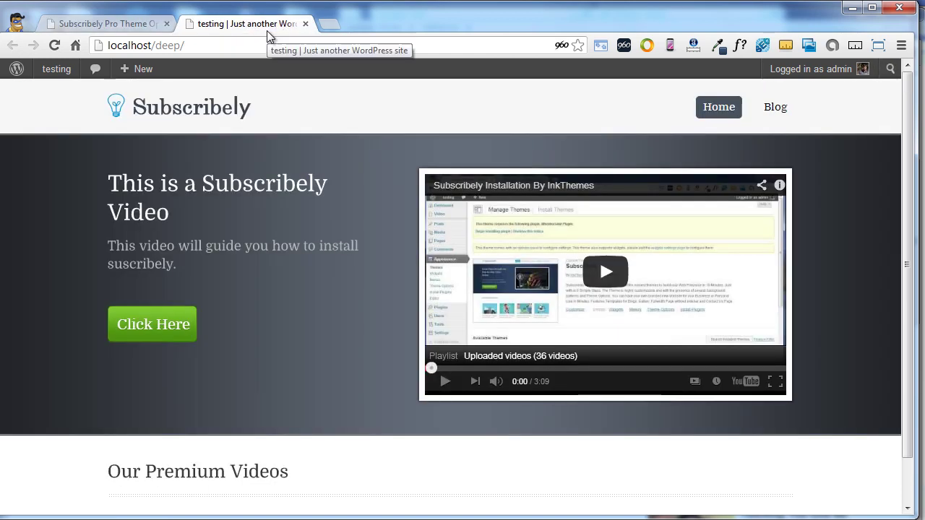
pyautogui.press('F5')
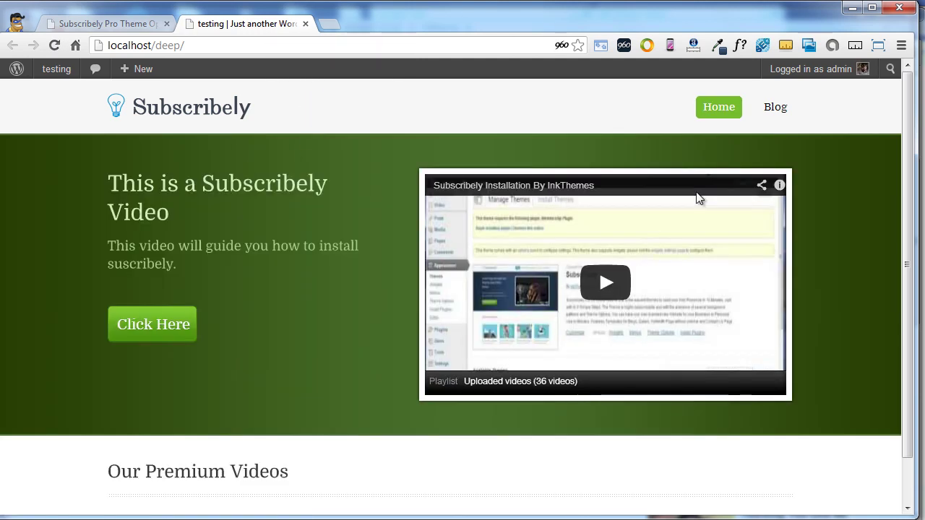
pyautogui.click(139, 29)
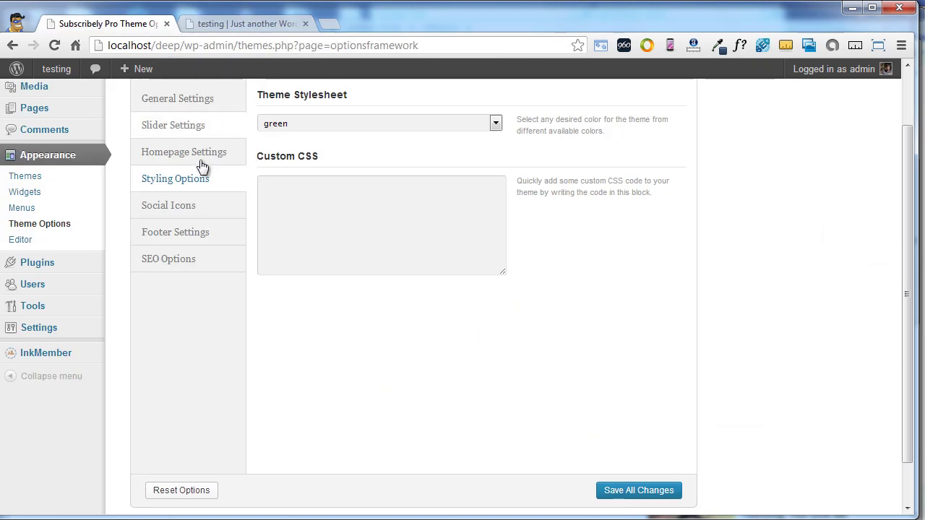
pyautogui.click(214, 217)
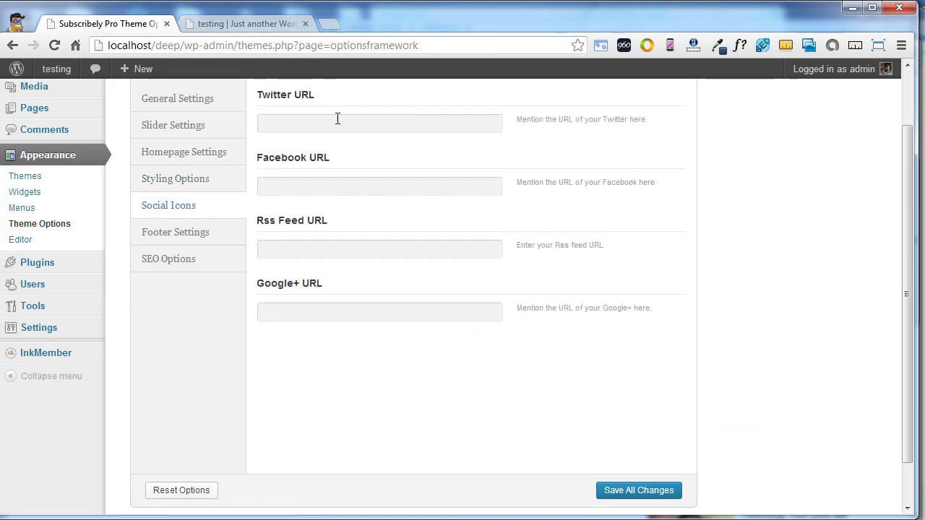
pyautogui.click(337, 118)
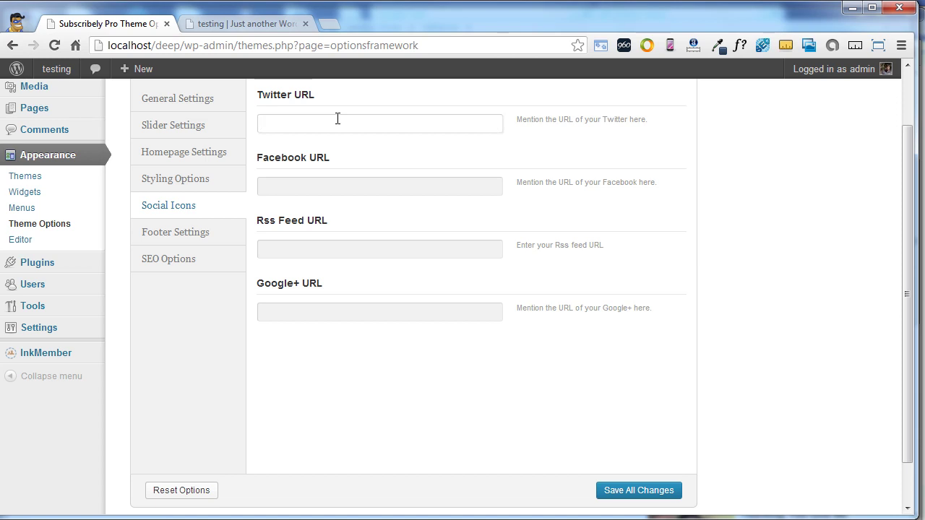
pyautogui.write('http://www.inkthemes.com')
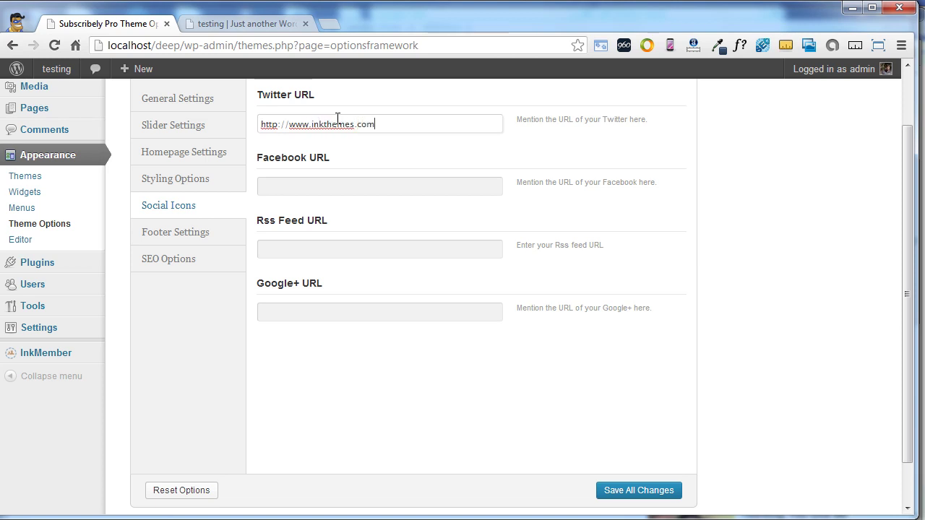
pyautogui.moveTo(408, 128); pyautogui.dragTo(254, 124)
pyautogui.hotkey('ctrl', 'c')
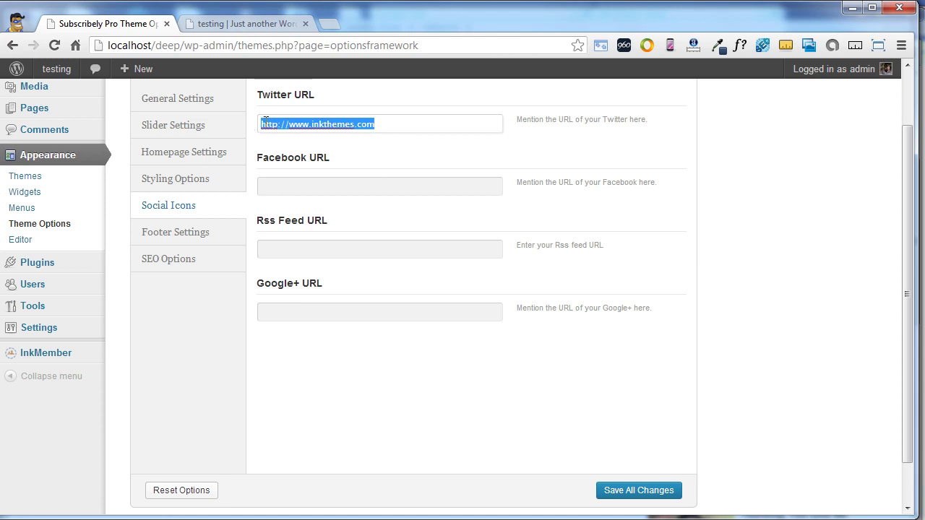
# Paste the same URL into the Facebook, Rss Feed and Google+ fields and save
pyautogui.click(375, 188)
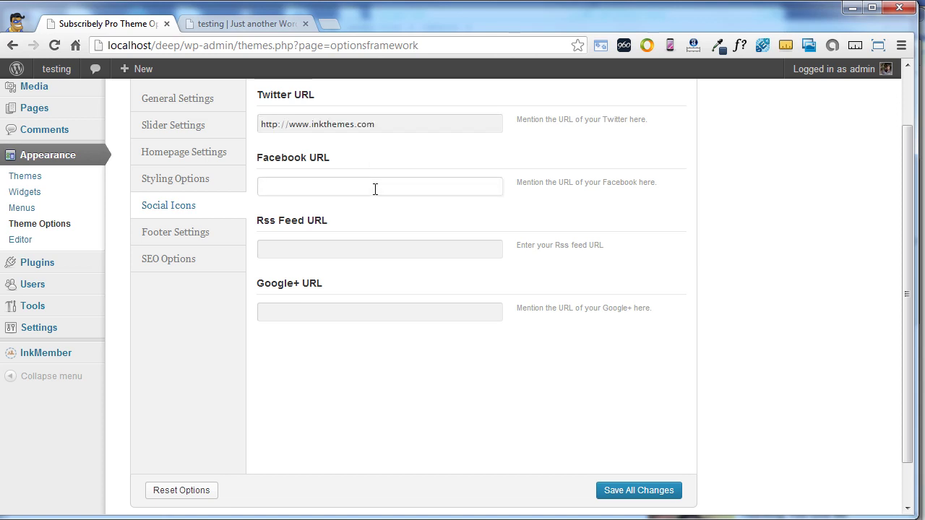
pyautogui.hotkey('ctrl', 'v')
pyautogui.click(339, 257)
pyautogui.hotkey('ctrl', 'v')
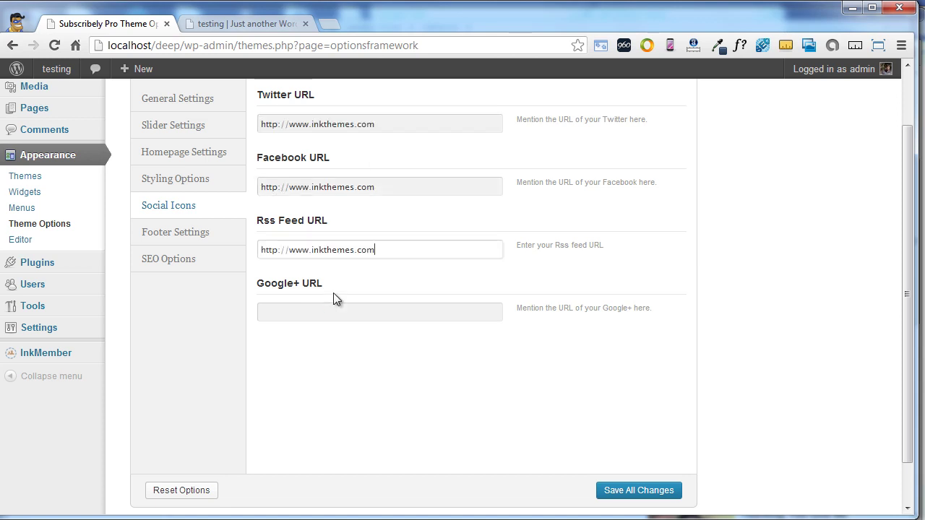
pyautogui.click(336, 313)
pyautogui.hotkey('ctrl', 'v')
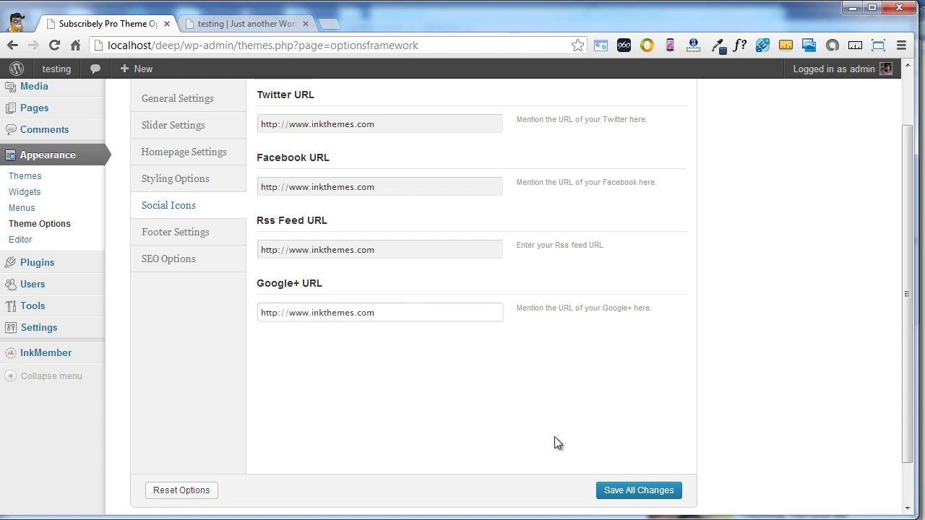
pyautogui.click(636, 488)
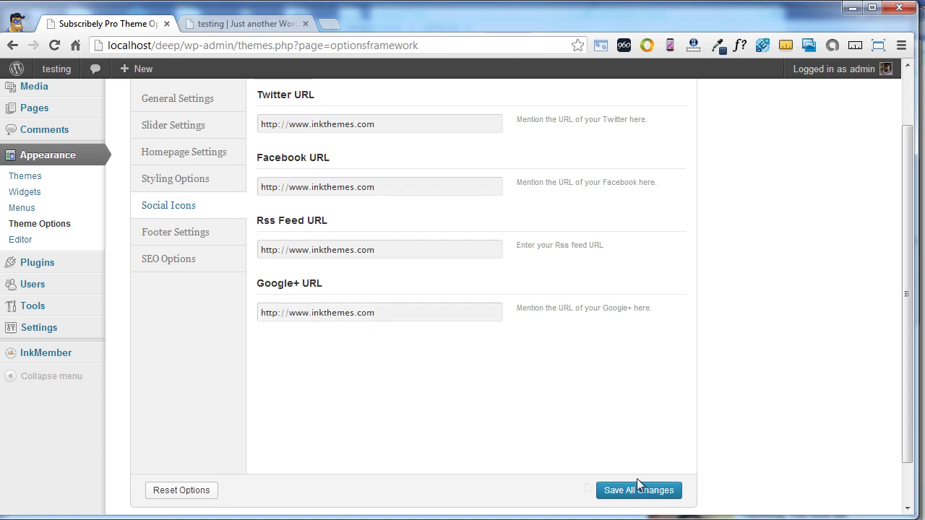
# Reload the live site and test the footer Twitter icon, which opens inkthemes.com
pyautogui.click(219, 30)
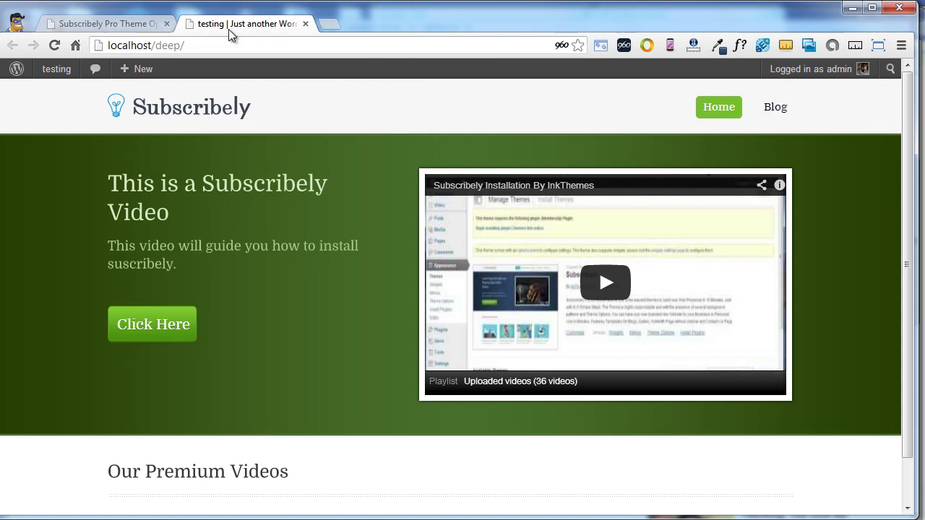
pyautogui.press('F5')
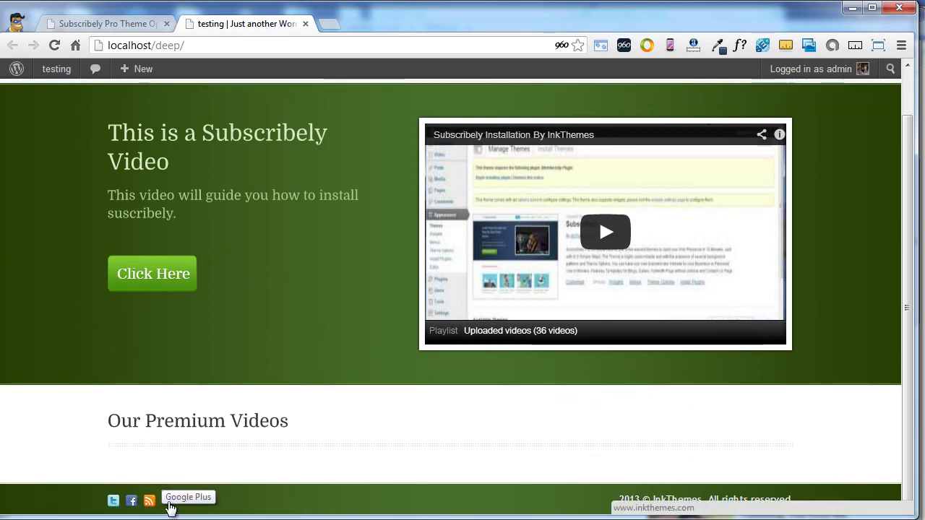
pyautogui.click(117, 500)
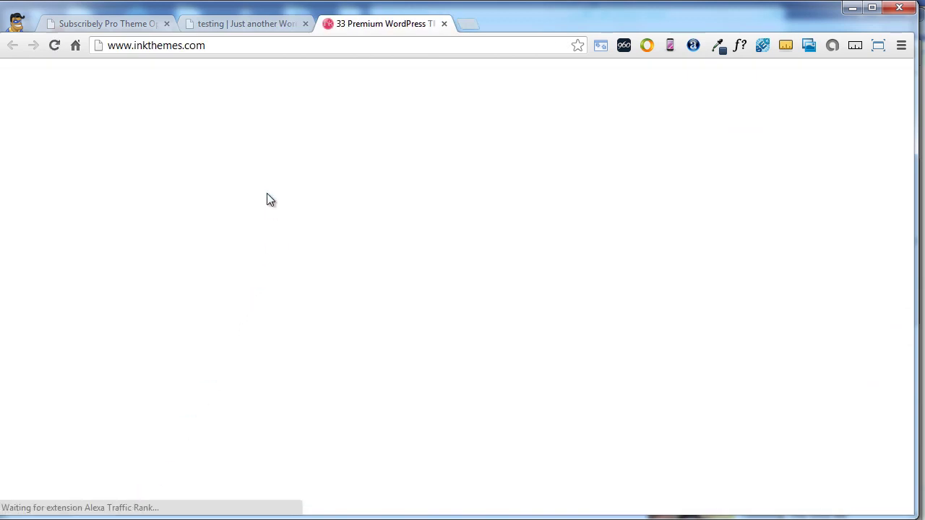
pyautogui.scroll(-2, 382, 277)
pyautogui.scroll(2, 386, 283)
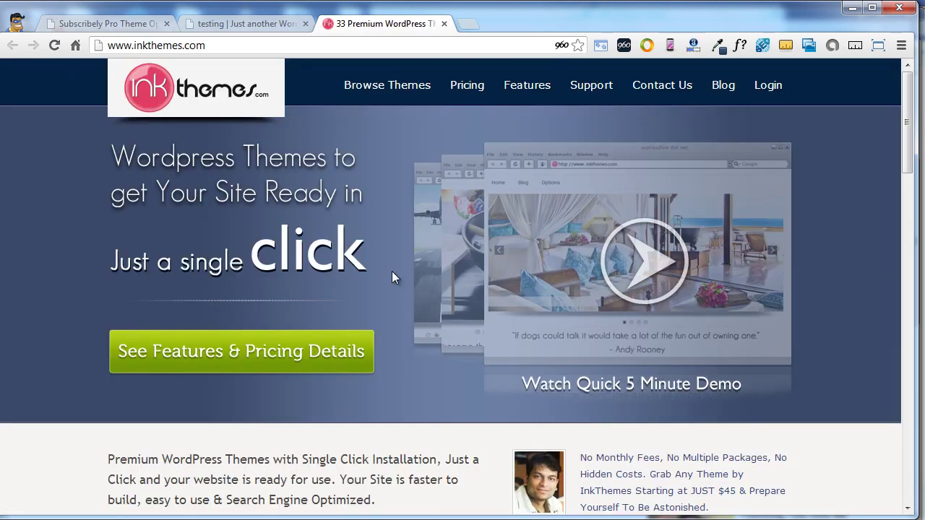
# Close the InkThemes page and go back to the Social Icons theme options
pyautogui.click(443, 24)
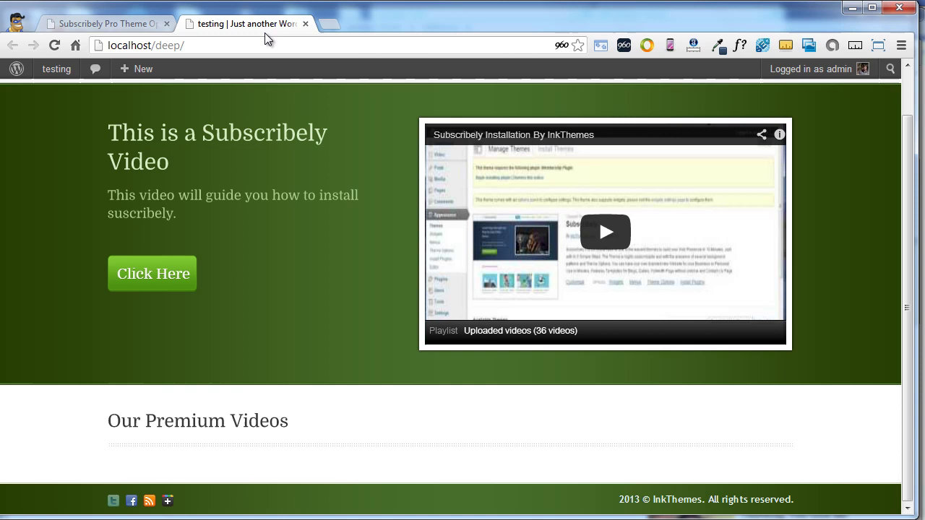
pyautogui.scroll(1, 210, 191)
pyautogui.click(109, 23)
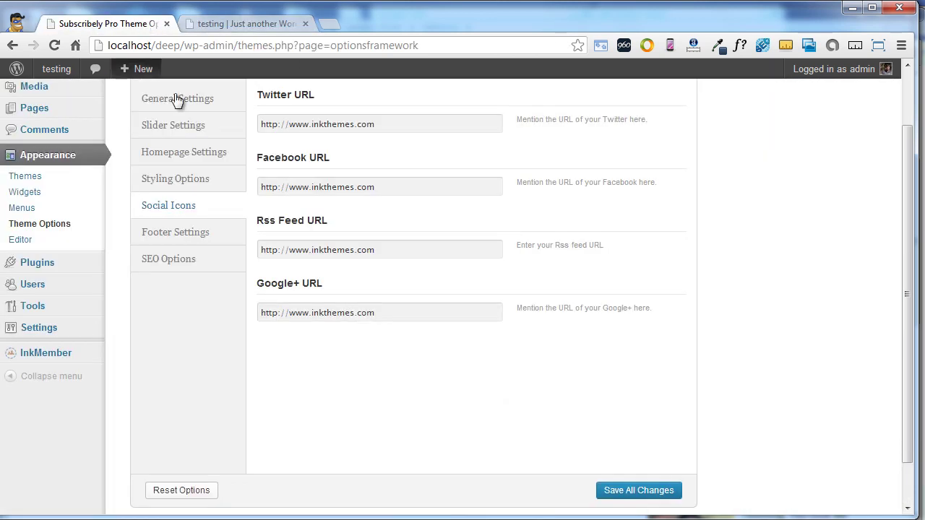
pyautogui.scroll(1, 411, 288)
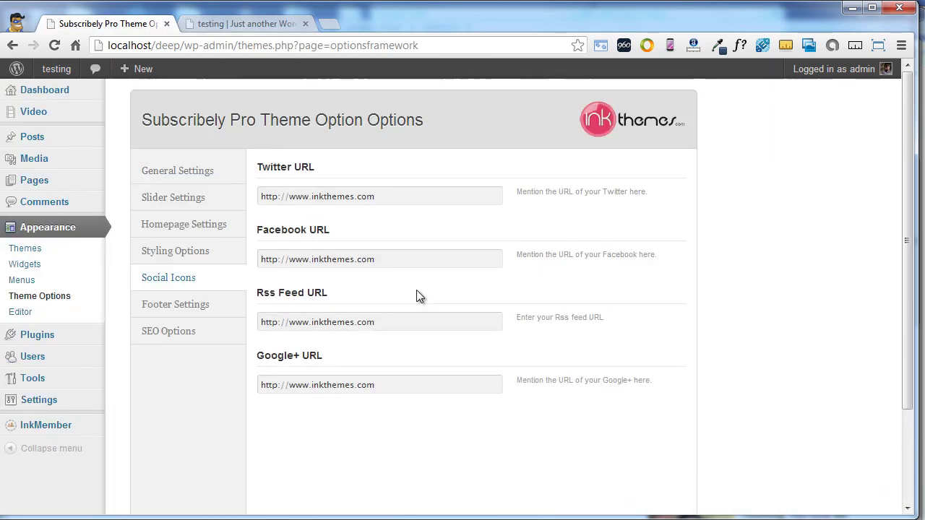